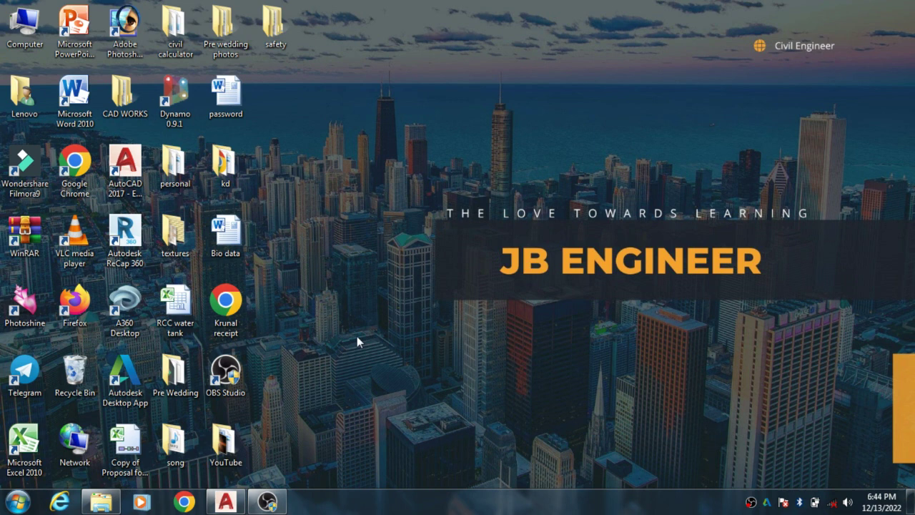
Bring the empty AutoCAD drawing to the front and show the classic menu bar.
{"action": "left_click", "coordinate": [225, 501]}
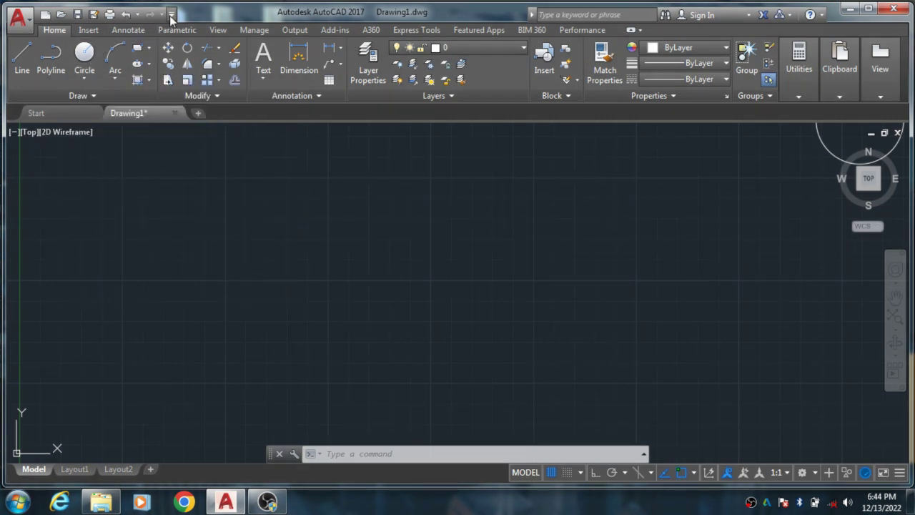
{"action": "left_click", "coordinate": [171, 15]}
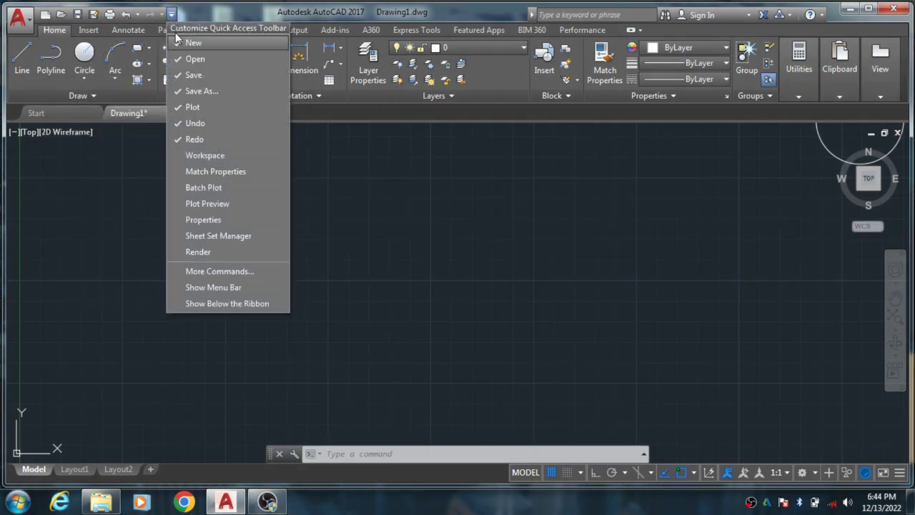
{"action": "left_click", "coordinate": [203, 288]}
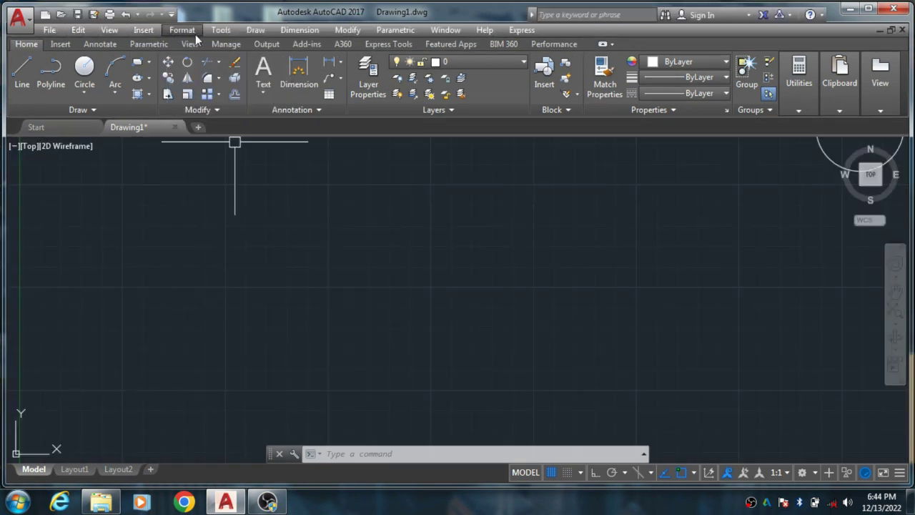
Clear the stray selection windows and start the CIRCLE command, ready for a centre point.
{"action": "left_click", "coordinate": [256, 30]}
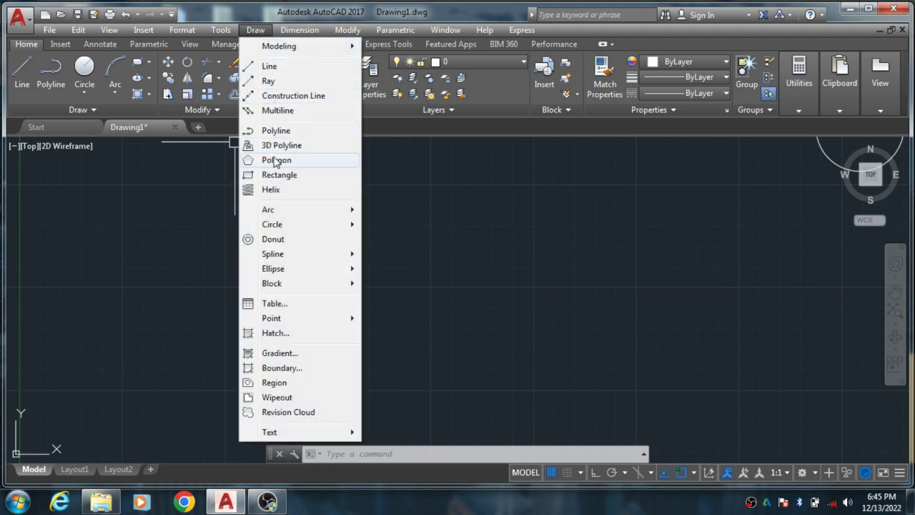
{"action": "mouse_move", "coordinate": [273, 224]}
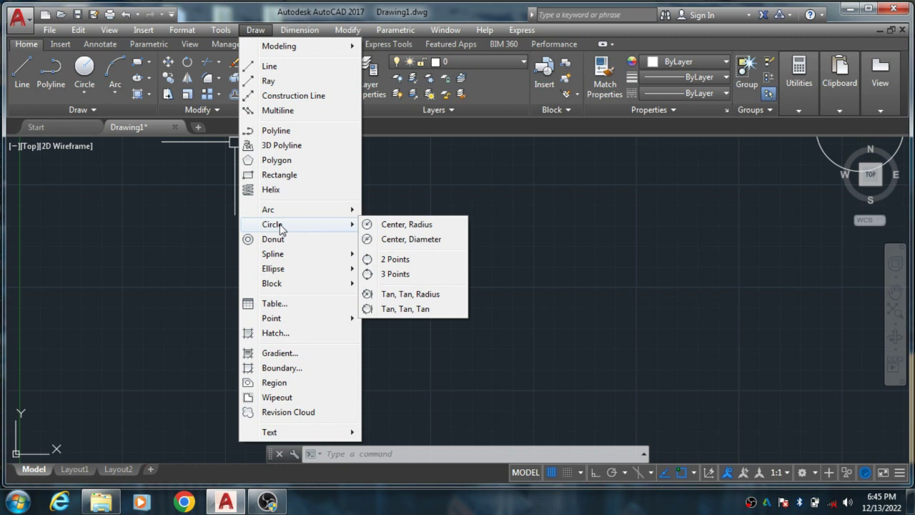
{"action": "left_click", "coordinate": [181, 210]}
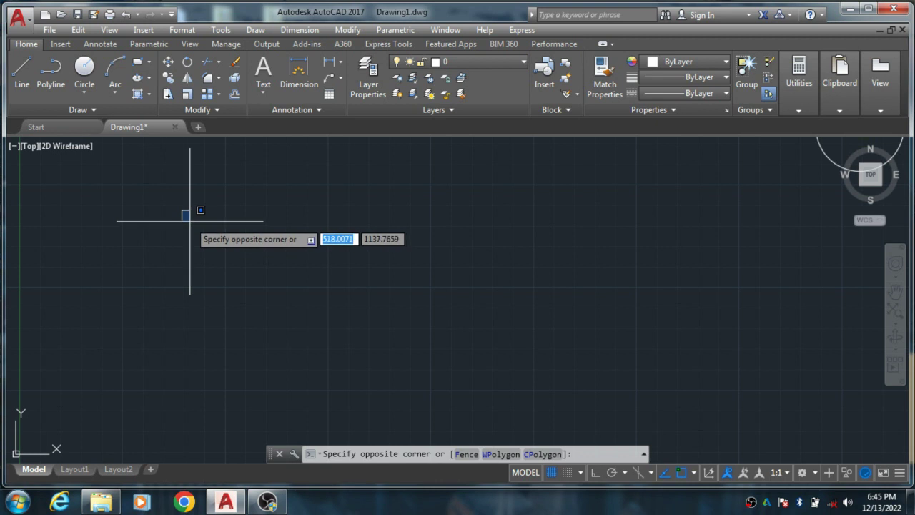
{"action": "key", "text": "Escape"}
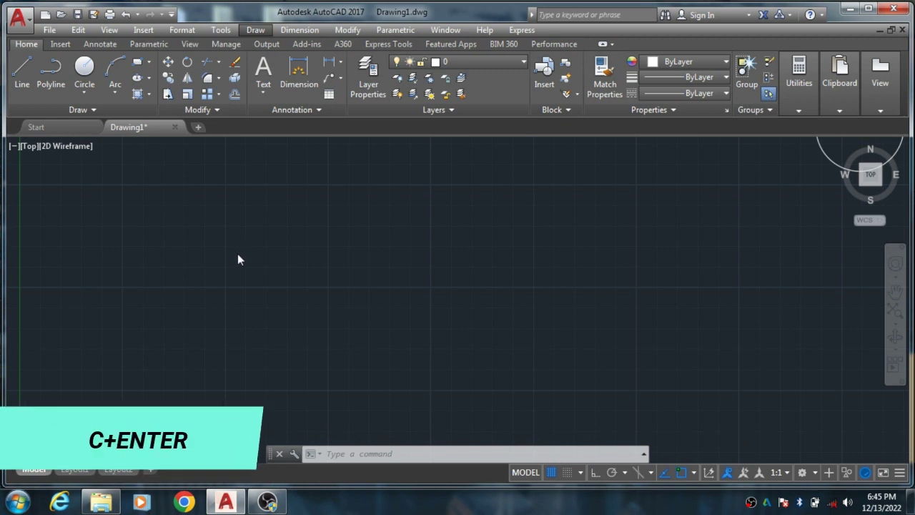
{"action": "left_click", "coordinate": [292, 238]}
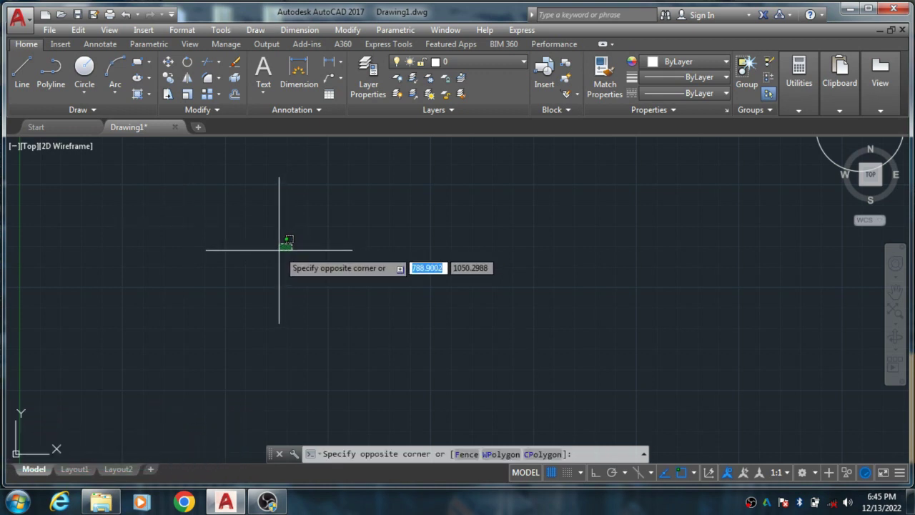
{"action": "key", "text": "Escape"}
{"action": "key", "text": "Return"}
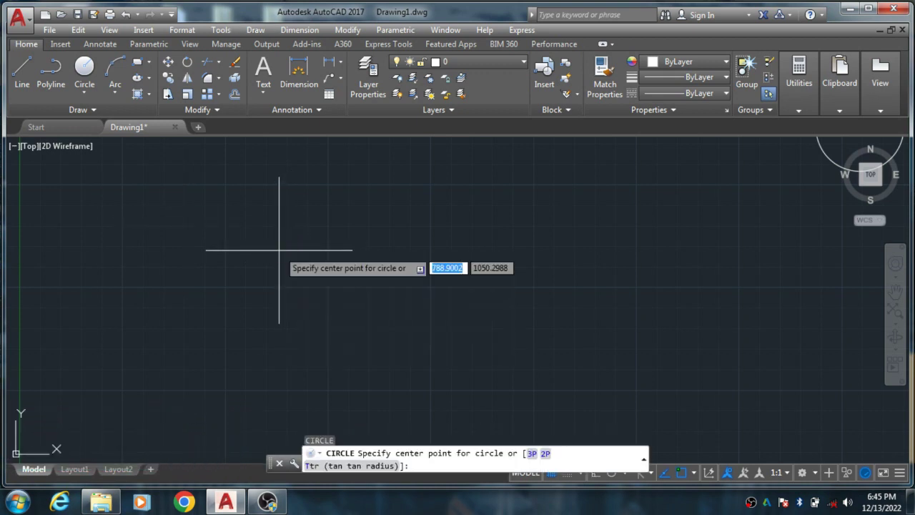
{"action": "left_click", "coordinate": [85, 95]}
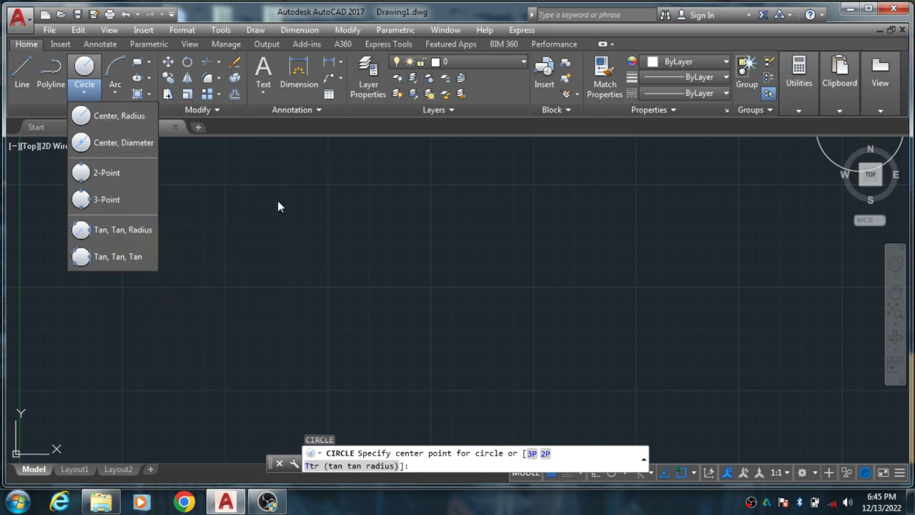
{"action": "left_click", "coordinate": [267, 227]}
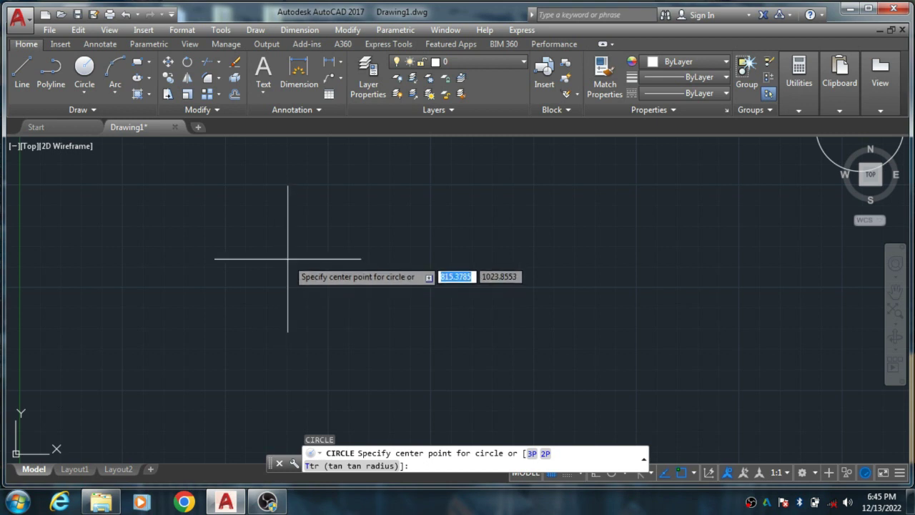
{"action": "left_click", "coordinate": [288, 259]}
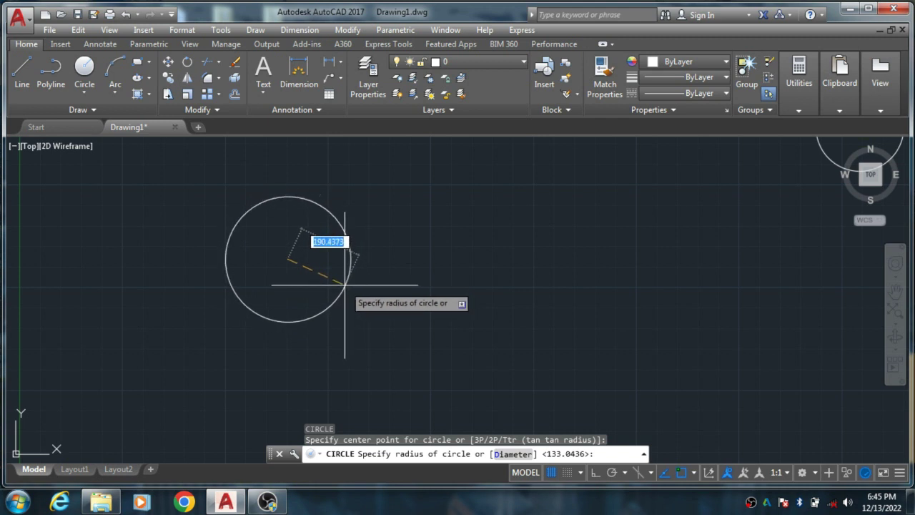
{"action": "type", "text": "10"}
{"action": "key", "text": "Return"}
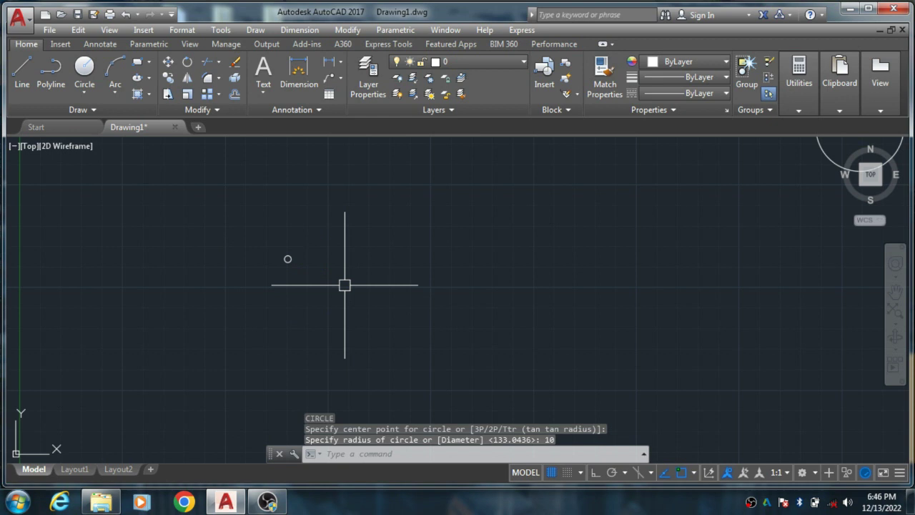
{"action": "scroll", "coordinate": [307, 256], "scroll_direction": "up", "scroll_amount": 5}
{"action": "scroll", "coordinate": [307, 251], "scroll_direction": "up", "scroll_amount": 6}
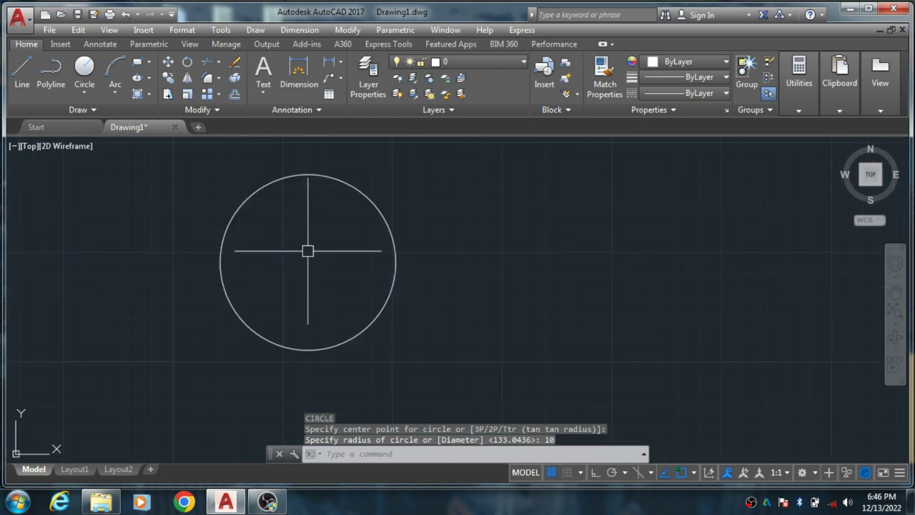
{"action": "scroll", "coordinate": [272, 266], "scroll_direction": "down", "scroll_amount": 2}
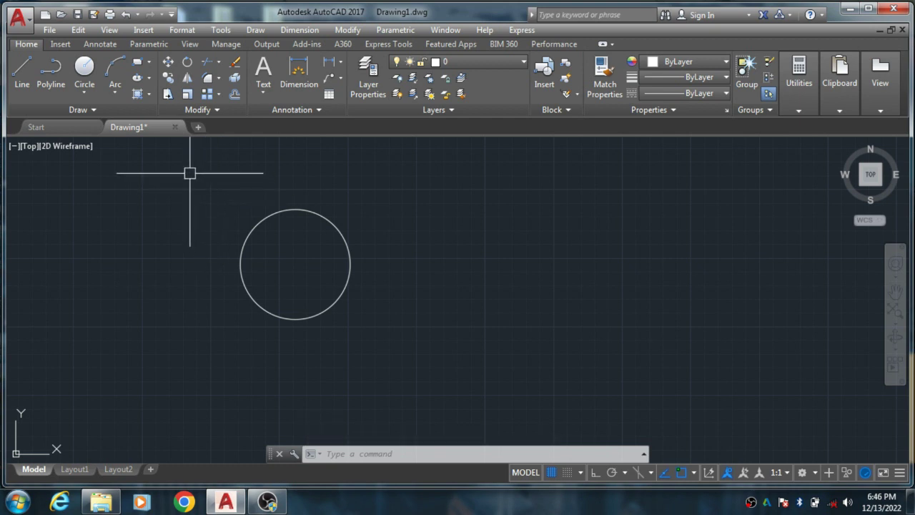
{"action": "left_click", "coordinate": [190, 173]}
{"action": "left_click", "coordinate": [387, 341]}
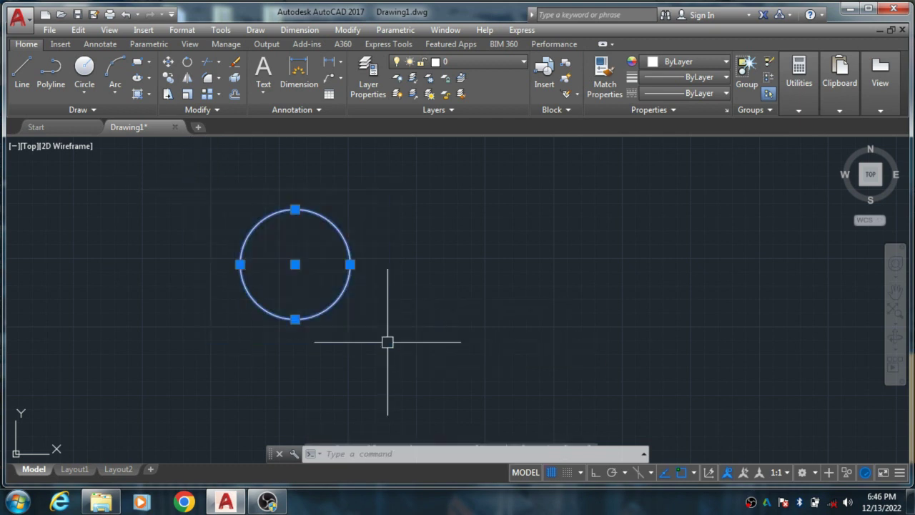
{"action": "key", "text": "Delete"}
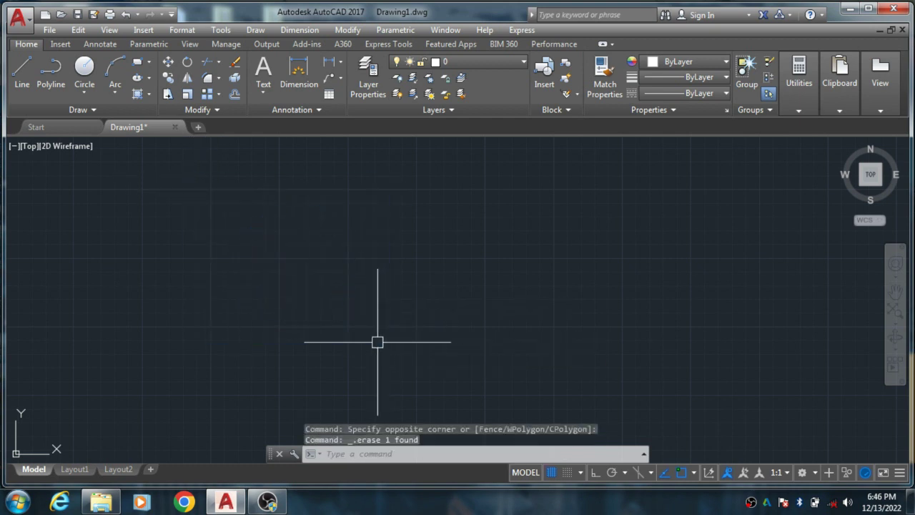
{"action": "left_click", "coordinate": [86, 97]}
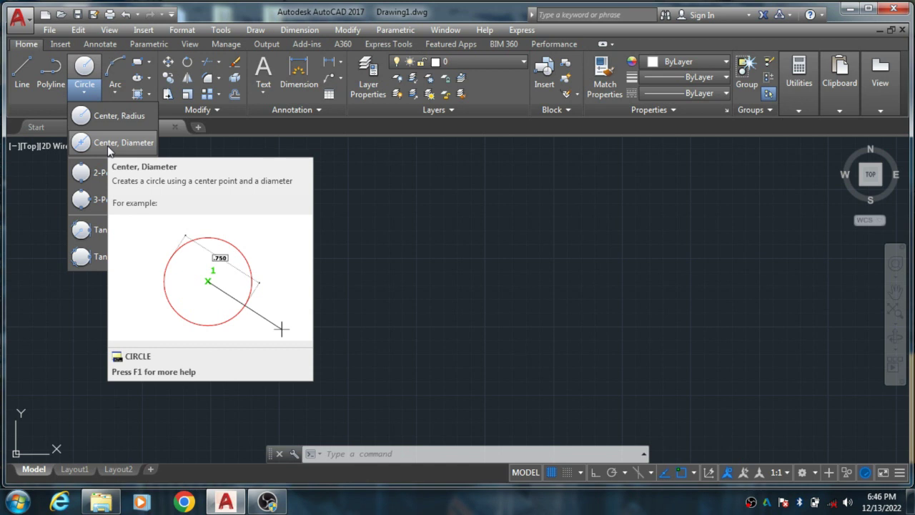
{"action": "left_click", "coordinate": [109, 147]}
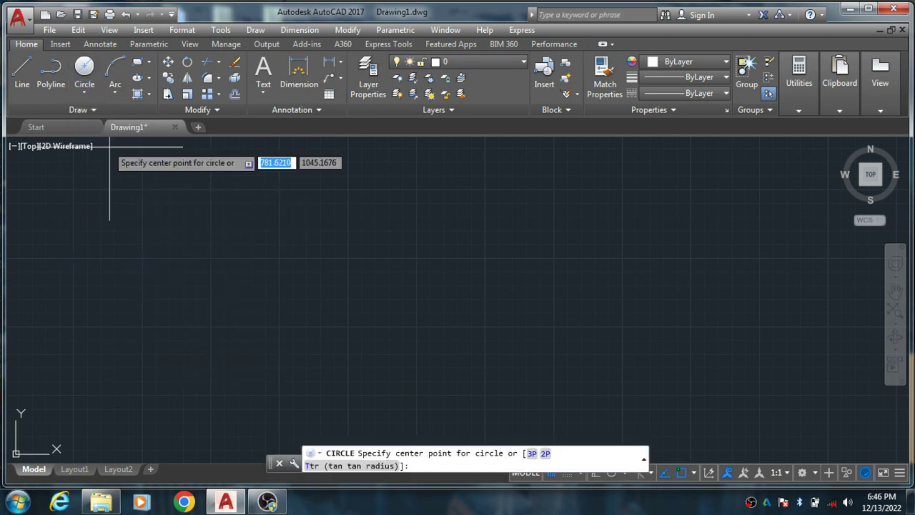
{"action": "left_click", "coordinate": [242, 250]}
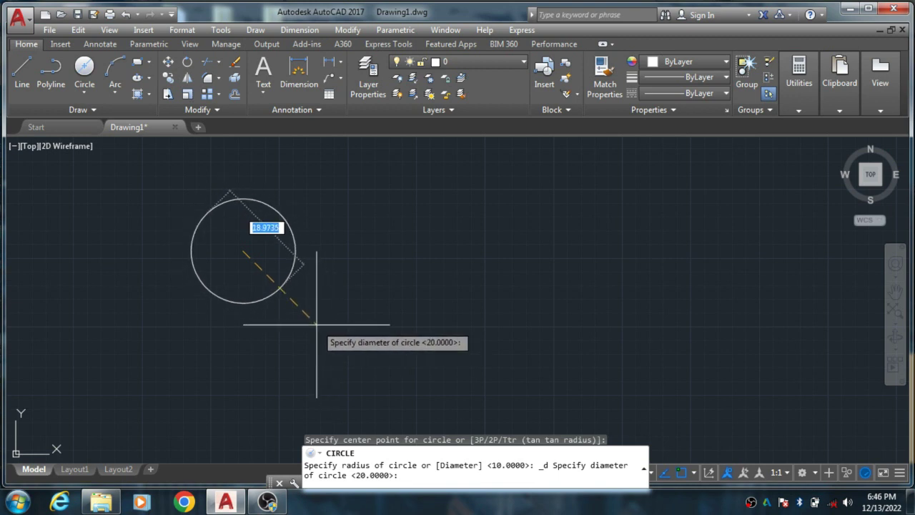
{"action": "type", "text": "0"}
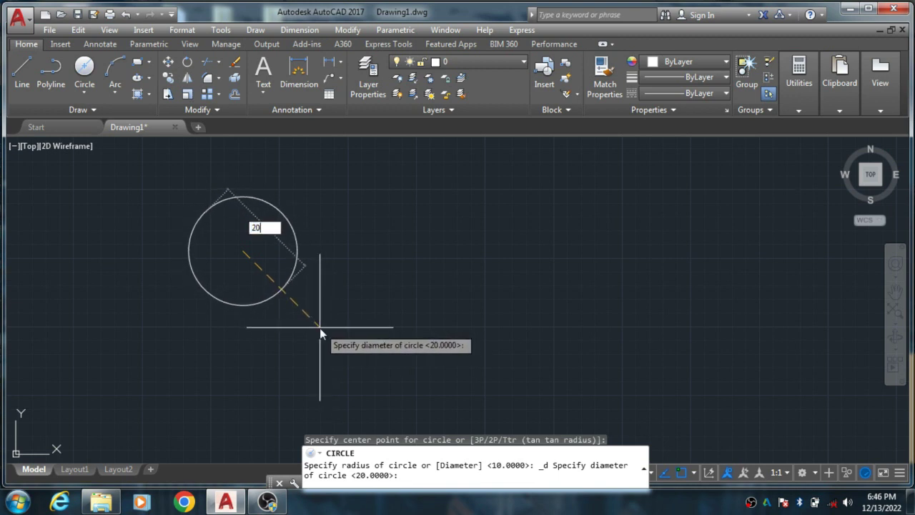
{"action": "key", "text": "Return"}
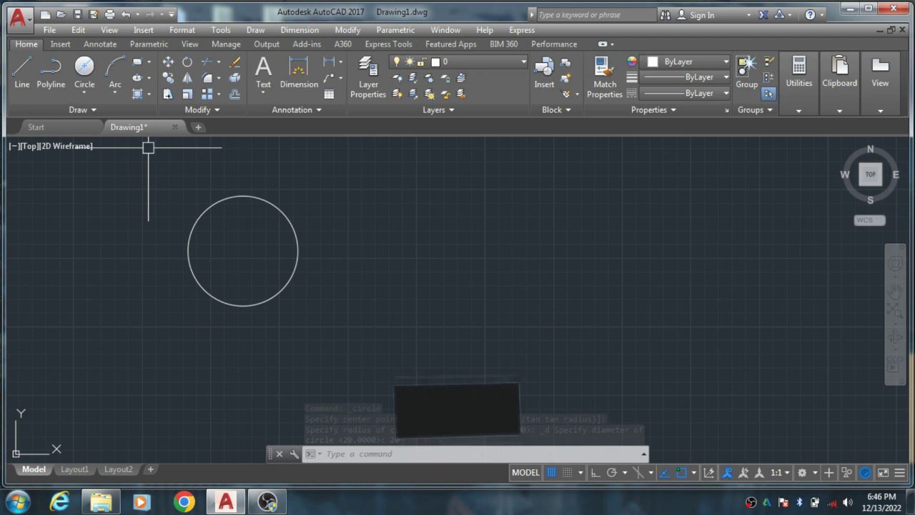
{"action": "left_click", "coordinate": [146, 154]}
{"action": "left_click", "coordinate": [330, 331]}
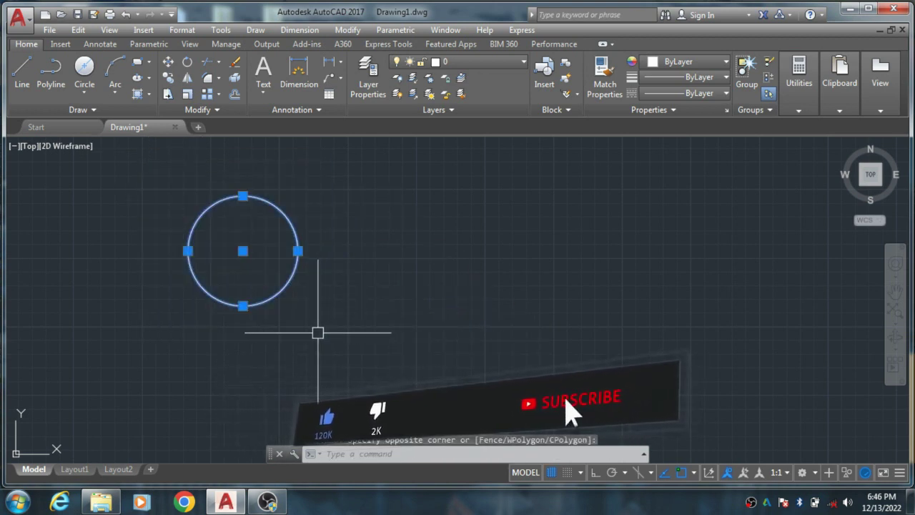
{"action": "key", "text": "Delete"}
Draw a 2-Point circle by picking both diameter end points, then zoom out.
{"action": "left_click", "coordinate": [87, 95]}
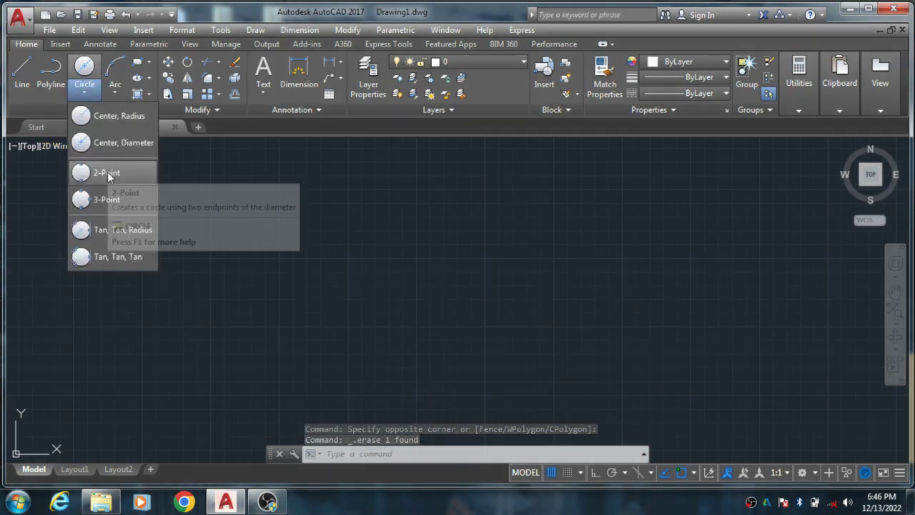
{"action": "left_click", "coordinate": [108, 174]}
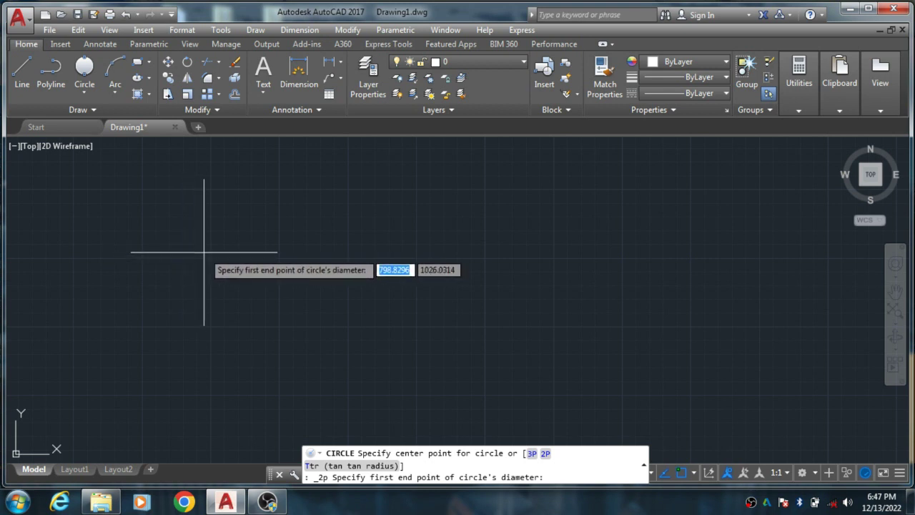
{"action": "left_click", "coordinate": [189, 251]}
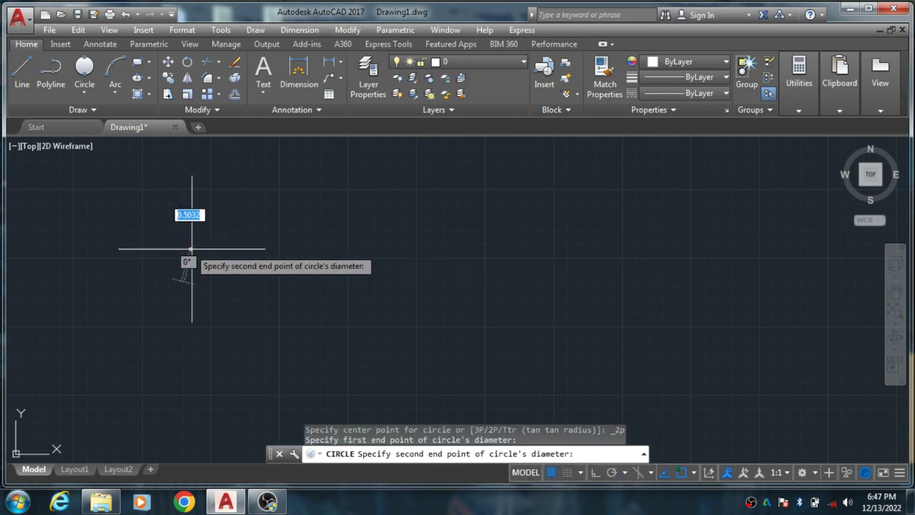
{"action": "left_click", "coordinate": [359, 256]}
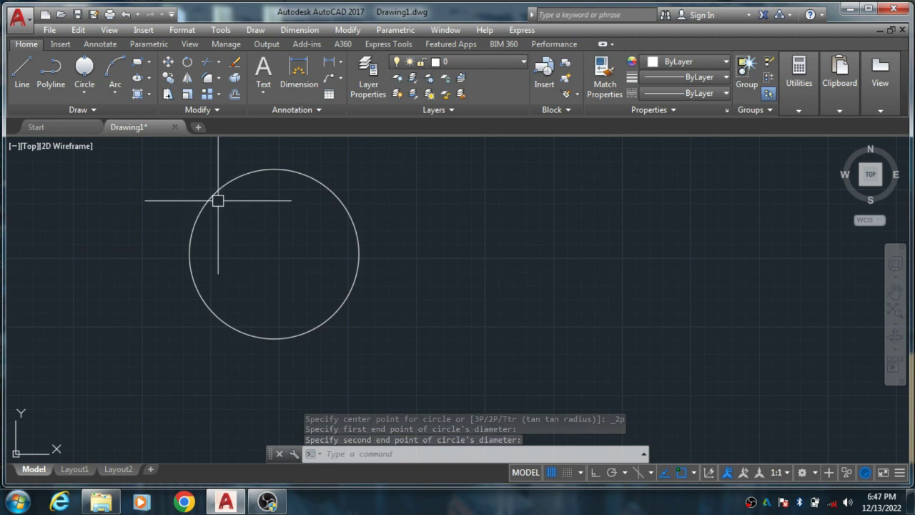
{"action": "scroll", "coordinate": [33, 262], "scroll_direction": "down", "scroll_amount": 2}
{"action": "scroll", "coordinate": [40, 265], "scroll_direction": "down", "scroll_amount": 2}
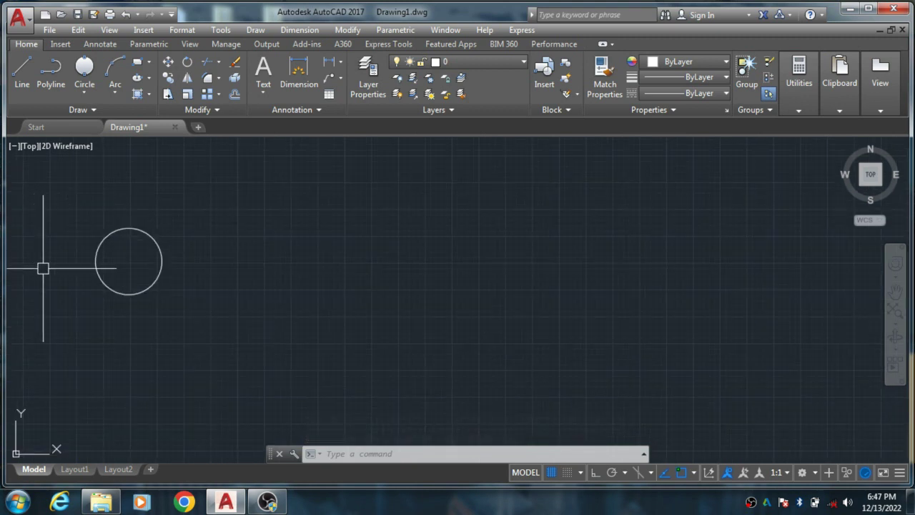
{"action": "left_click", "coordinate": [86, 91]}
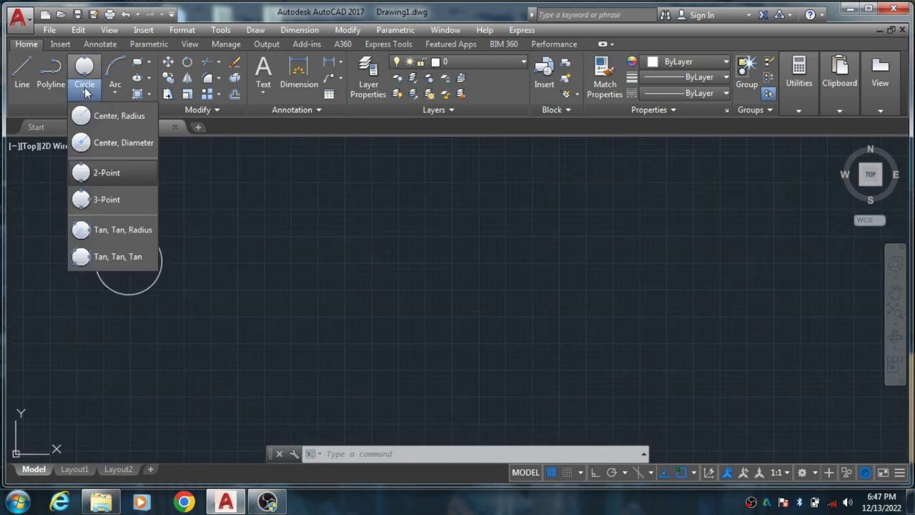
Draw a larger 3-Point circle through three picked points right of the small circle.
{"action": "left_click", "coordinate": [112, 201]}
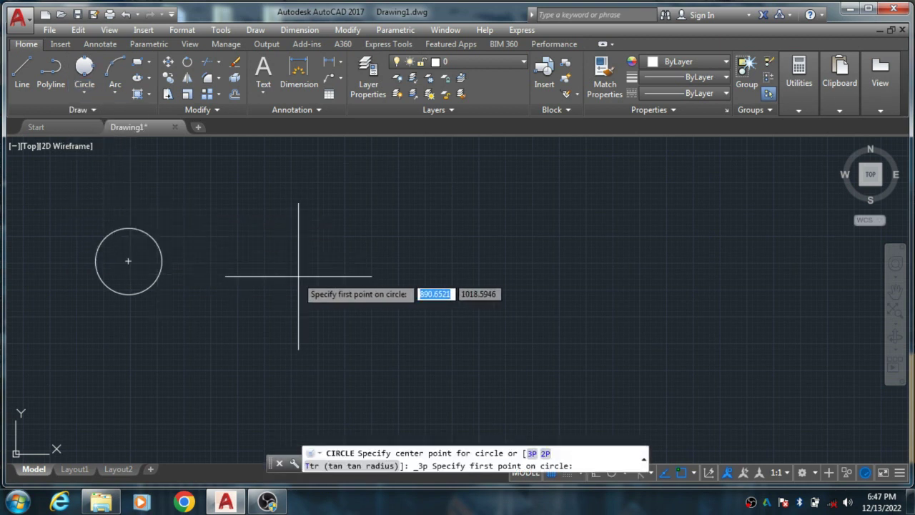
{"action": "scroll", "coordinate": [221, 301], "scroll_direction": "down", "scroll_amount": 2}
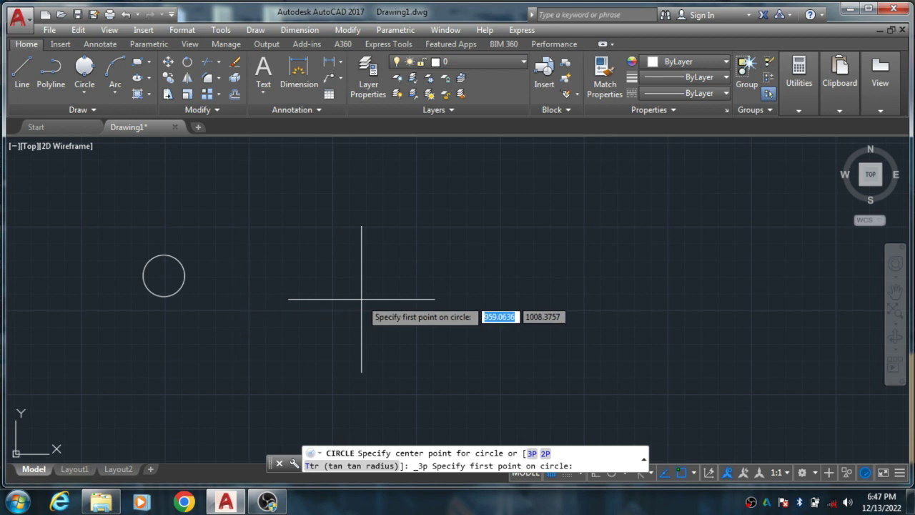
{"action": "left_click", "coordinate": [303, 269]}
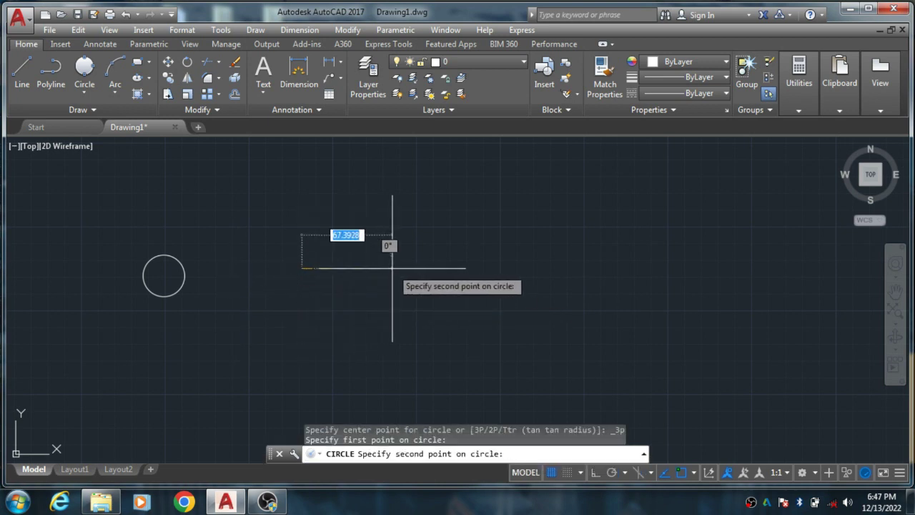
{"action": "left_click", "coordinate": [393, 265]}
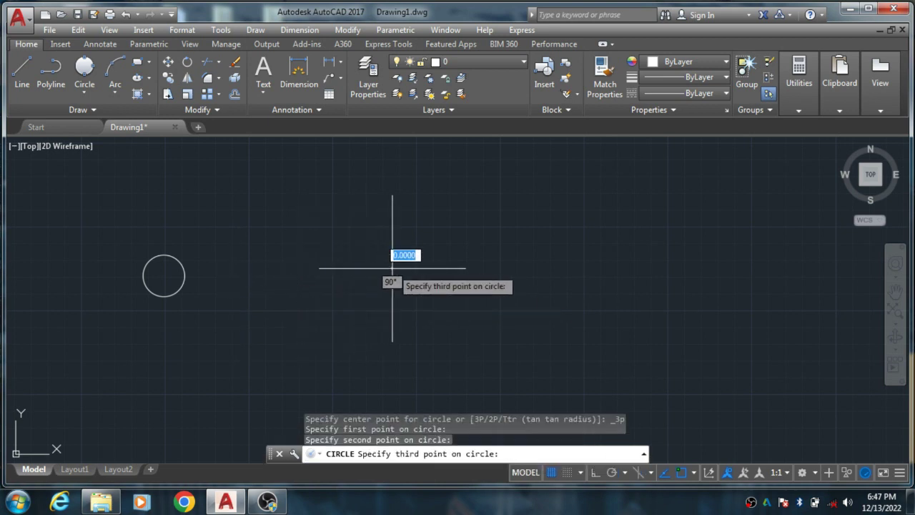
{"action": "left_click", "coordinate": [365, 200]}
{"action": "scroll", "coordinate": [364, 216], "scroll_direction": "up", "scroll_amount": 5}
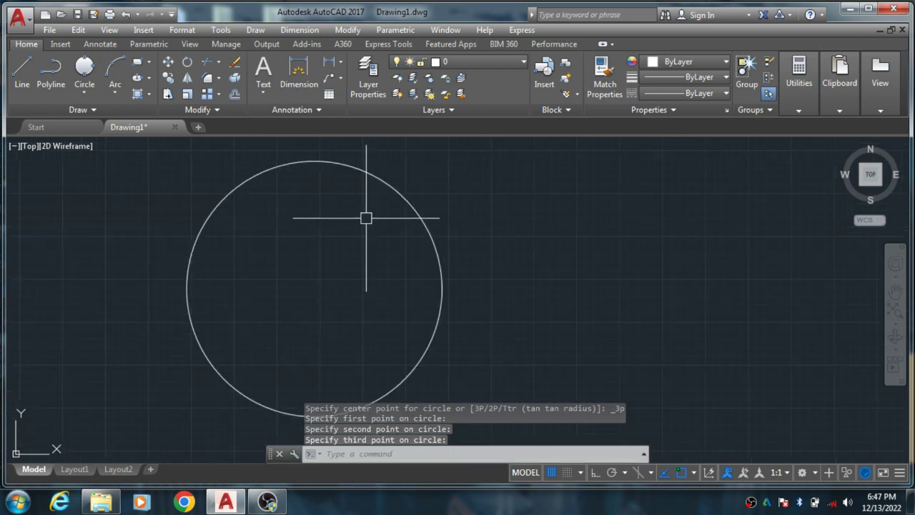
{"action": "scroll", "coordinate": [257, 230], "scroll_direction": "down", "scroll_amount": 5}
{"action": "scroll", "coordinate": [163, 251], "scroll_direction": "down", "scroll_amount": 2}
{"action": "scroll", "coordinate": [164, 251], "scroll_direction": "down", "scroll_amount": 2}
{"action": "scroll", "coordinate": [163, 251], "scroll_direction": "down", "scroll_amount": 3}
{"action": "scroll", "coordinate": [164, 235], "scroll_direction": "up", "scroll_amount": 4}
{"action": "scroll", "coordinate": [151, 251], "scroll_direction": "up", "scroll_amount": 2}
{"action": "scroll", "coordinate": [95, 329], "scroll_direction": "up", "scroll_amount": 2}
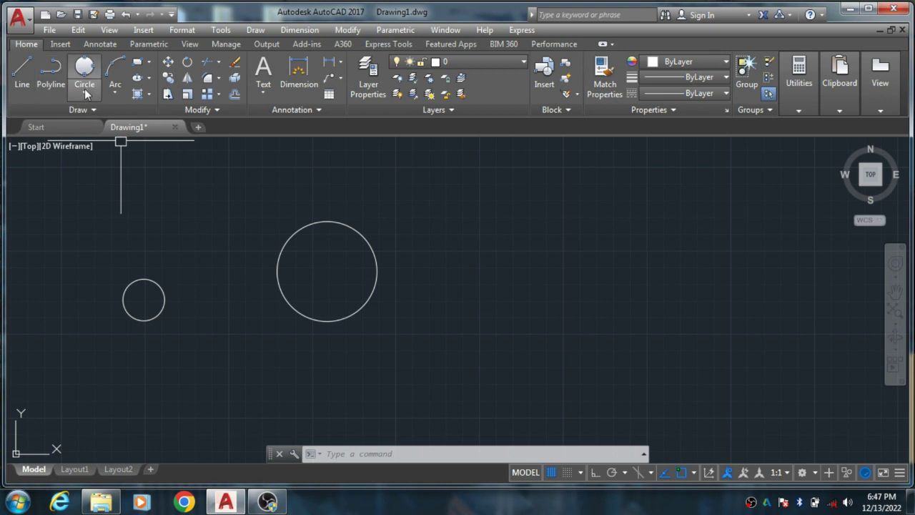
Draw a Tan, Tan, Radius circle of radius 50 touching the small and large circles.
{"action": "left_click", "coordinate": [85, 93]}
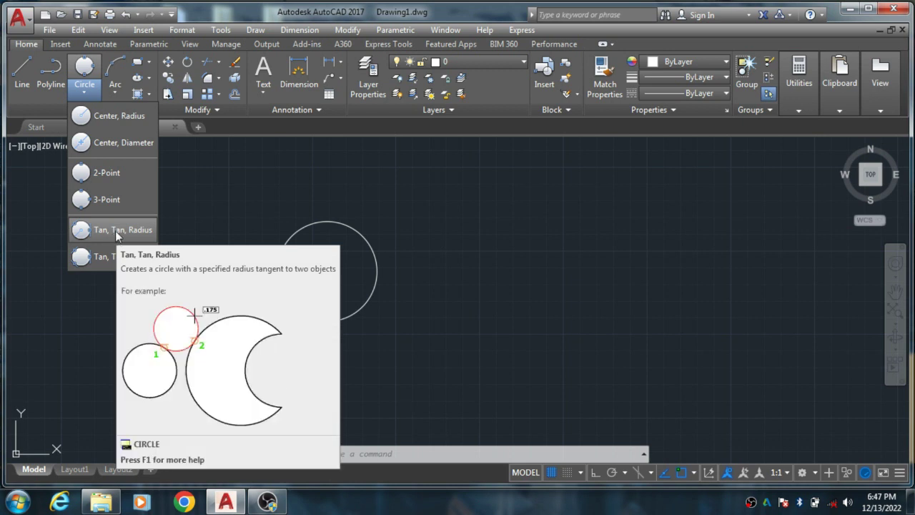
{"action": "left_click", "coordinate": [128, 229]}
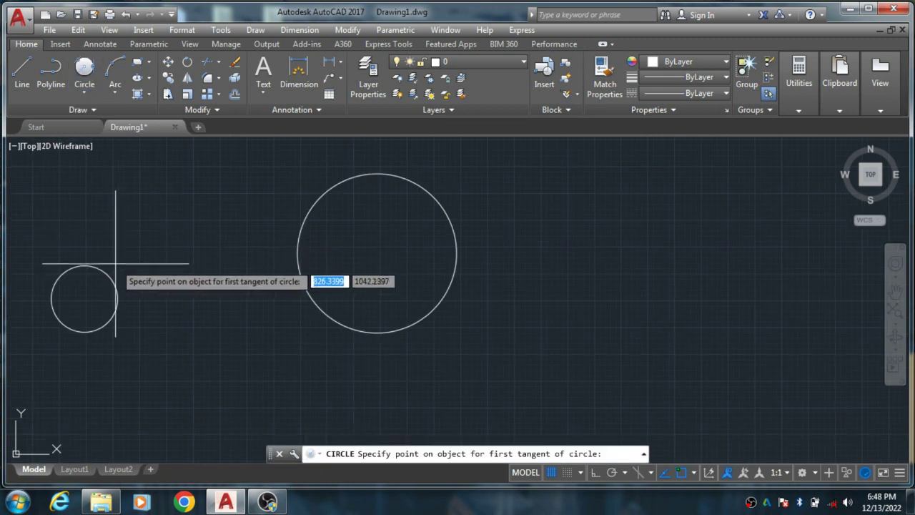
{"action": "left_click", "coordinate": [112, 275]}
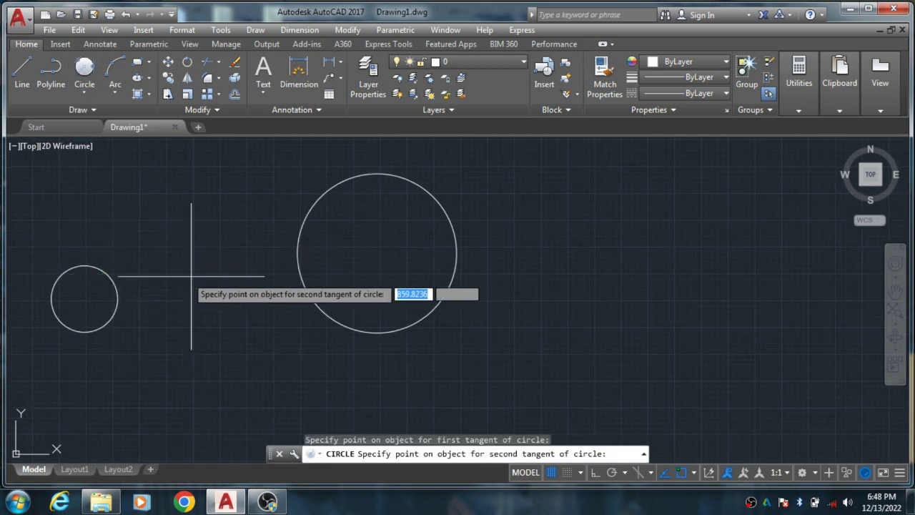
{"action": "left_click", "coordinate": [296, 252]}
{"action": "type", "text": "50"}
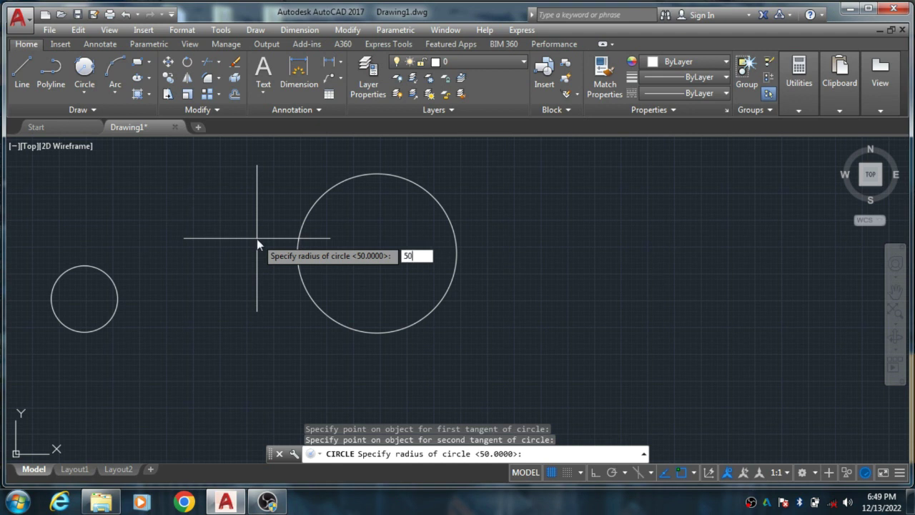
{"action": "key", "text": "Return"}
{"action": "scroll", "coordinate": [137, 294], "scroll_direction": "down", "scroll_amount": 2}
{"action": "scroll", "coordinate": [137, 294], "scroll_direction": "up", "scroll_amount": 1}
{"action": "scroll", "coordinate": [154, 195], "scroll_direction": "up", "scroll_amount": 2}
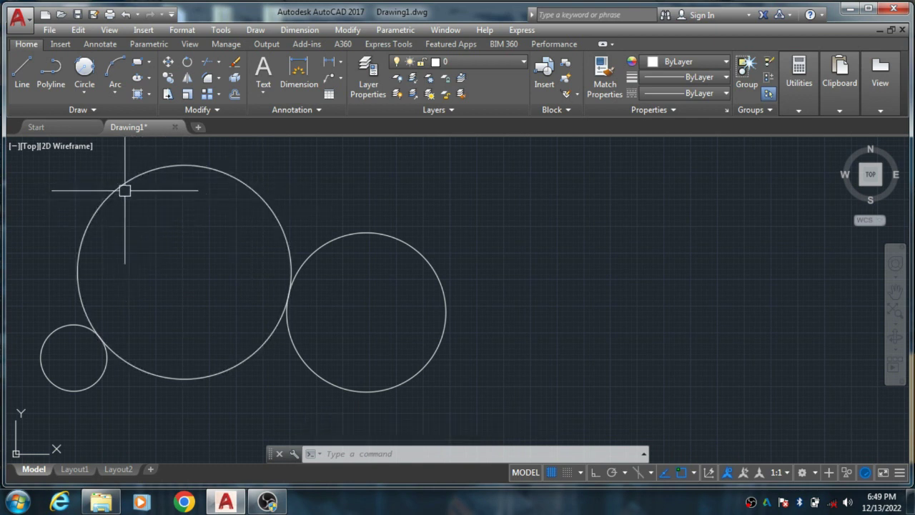
{"action": "scroll", "coordinate": [113, 190], "scroll_direction": "down", "scroll_amount": 2}
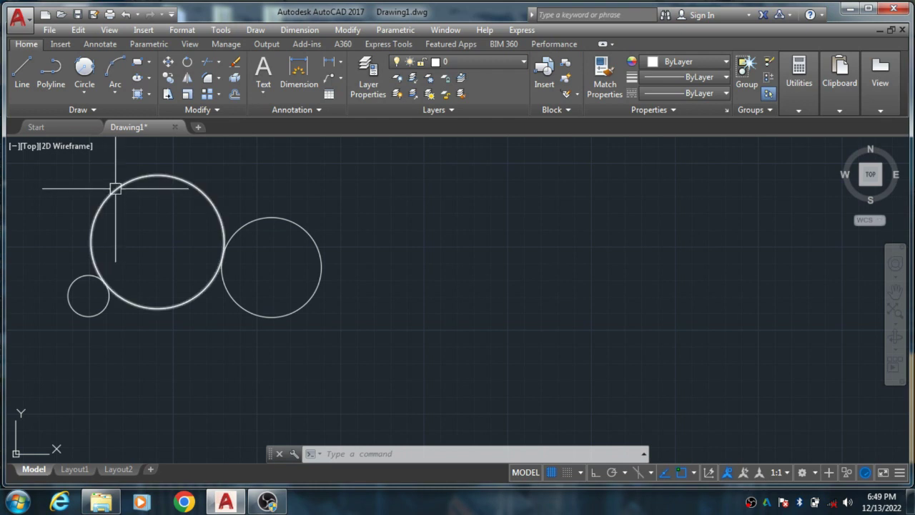
Window-select the large tangent circle and delete it.
{"action": "left_click", "coordinate": [75, 344]}
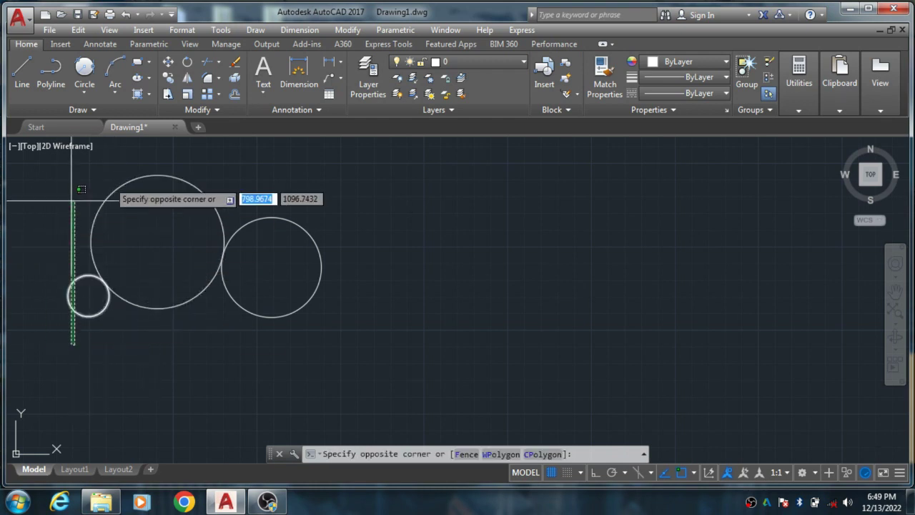
{"action": "left_click", "coordinate": [320, 157]}
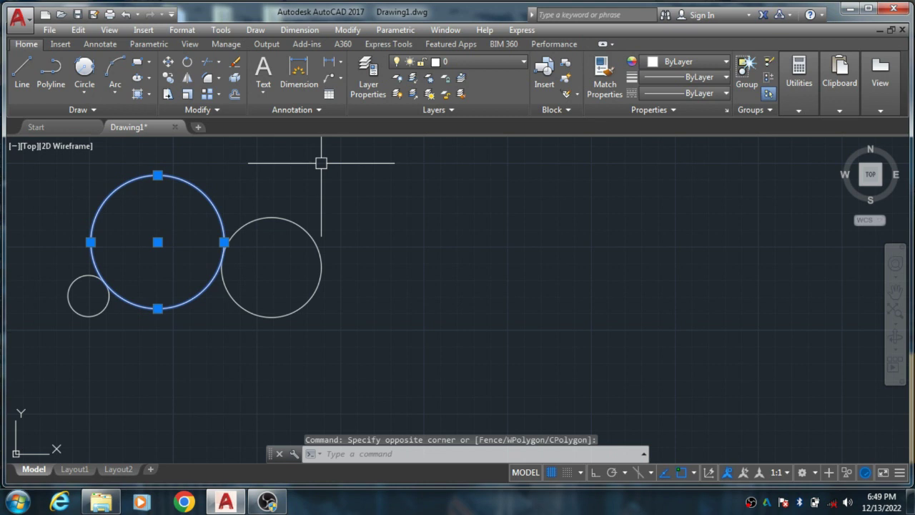
{"action": "key", "text": "Delete"}
Delete the two remaining earlier circles with a crossing selection.
{"action": "left_click", "coordinate": [51, 241]}
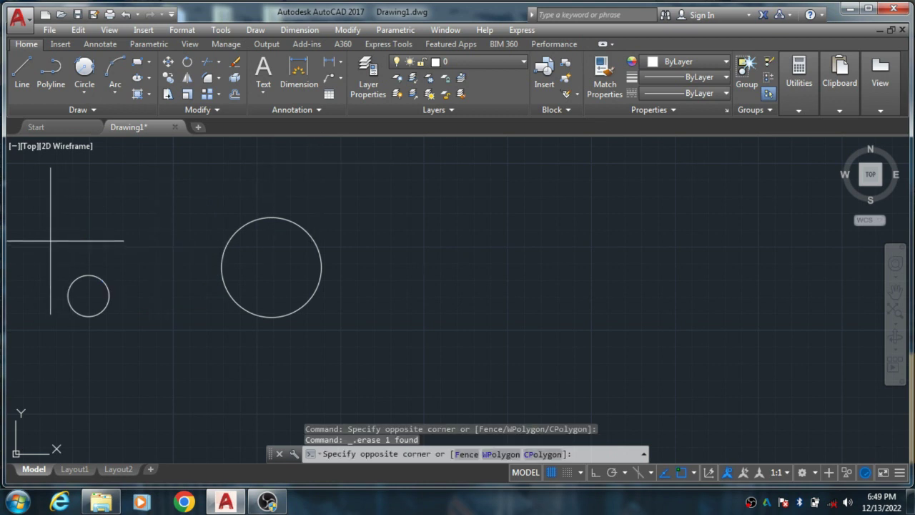
{"action": "left_click", "coordinate": [393, 282]}
{"action": "left_click", "coordinate": [409, 353]}
{"action": "left_click", "coordinate": [50, 189]}
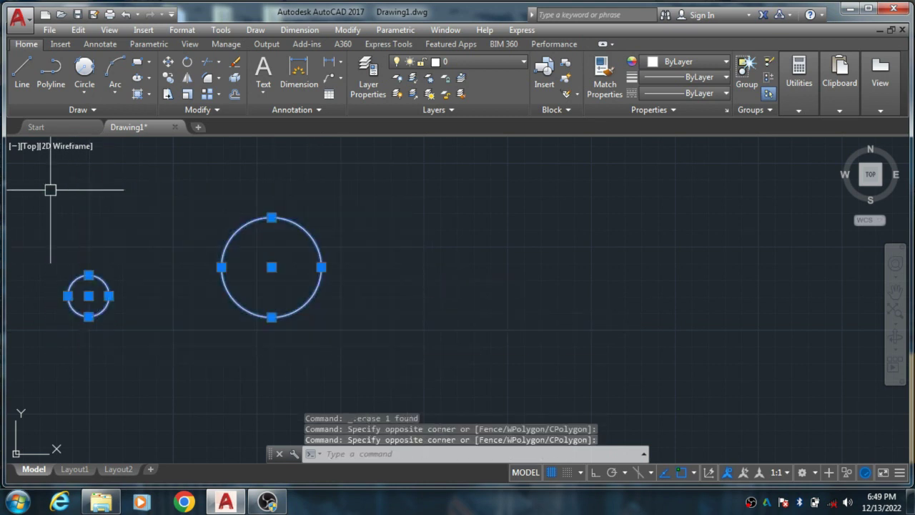
{"action": "key", "text": "Delete"}
{"action": "scroll", "coordinate": [49, 210], "scroll_direction": "down", "scroll_amount": 2}
{"action": "scroll", "coordinate": [26, 250], "scroll_direction": "down", "scroll_amount": 3}
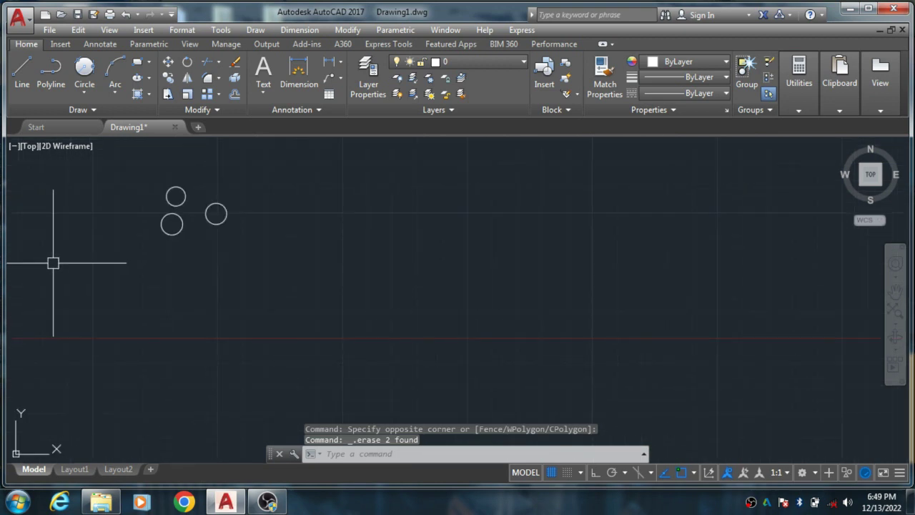
{"action": "scroll", "coordinate": [139, 177], "scroll_direction": "up", "scroll_amount": 3}
{"action": "scroll", "coordinate": [282, 167], "scroll_direction": "up", "scroll_amount": 2}
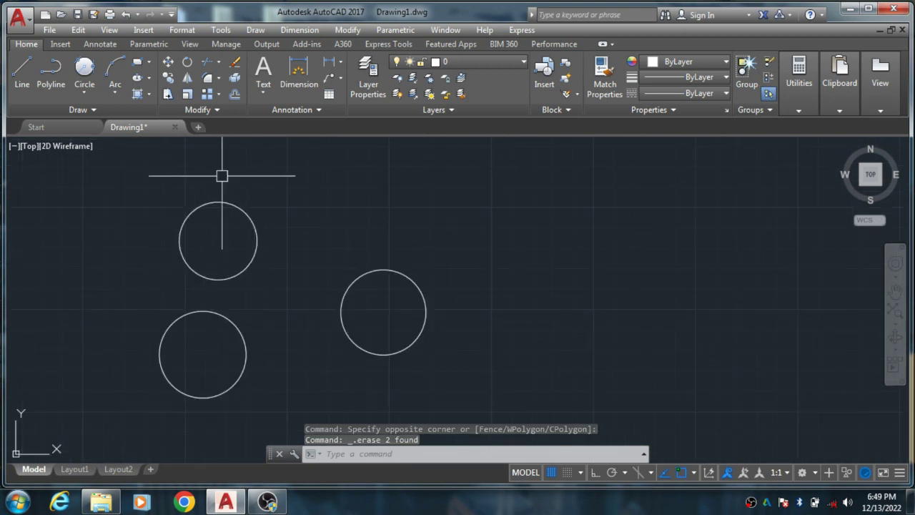
{"action": "left_click", "coordinate": [84, 93]}
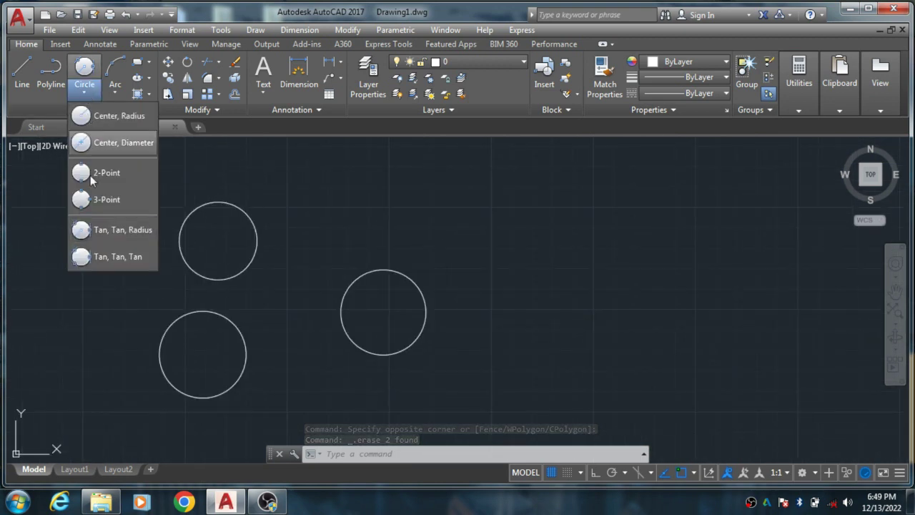
Draw a Tan, Tan, Tan circle touching the top-left, right and lower-left circles.
{"action": "left_click", "coordinate": [102, 257]}
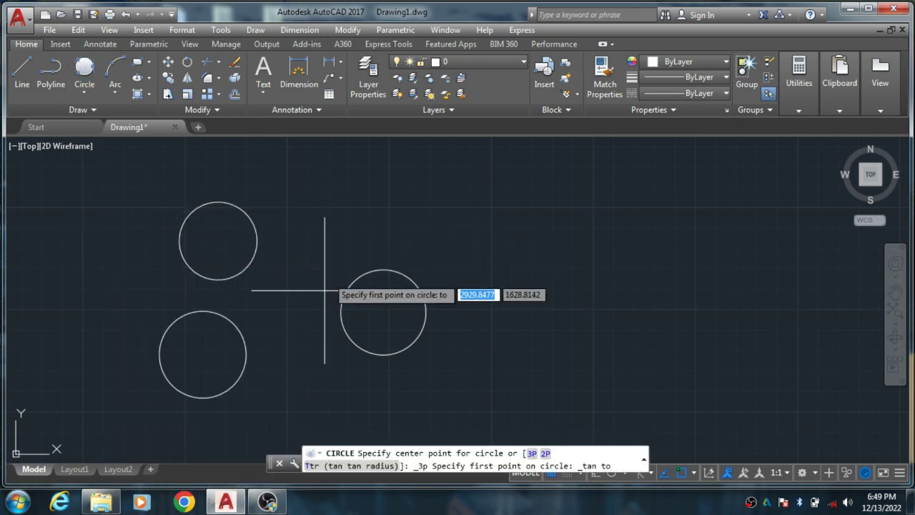
{"action": "left_click", "coordinate": [254, 252]}
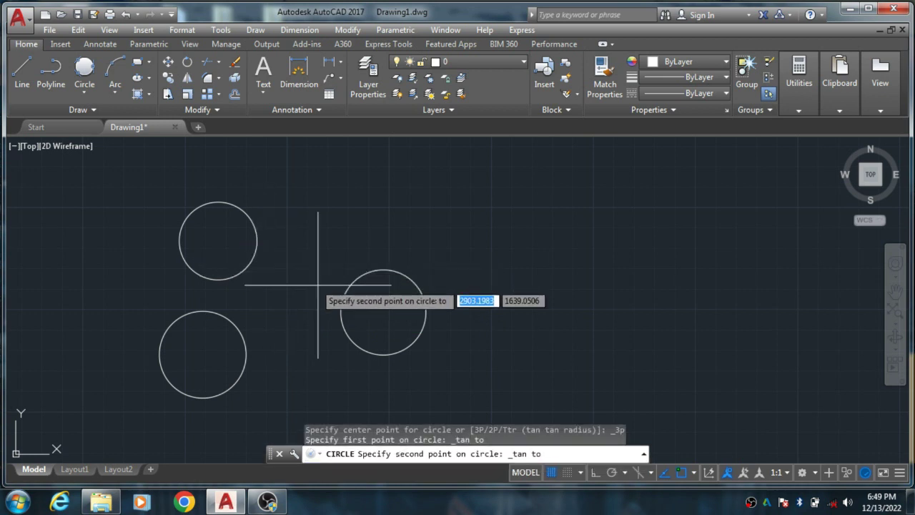
{"action": "left_click", "coordinate": [346, 294]}
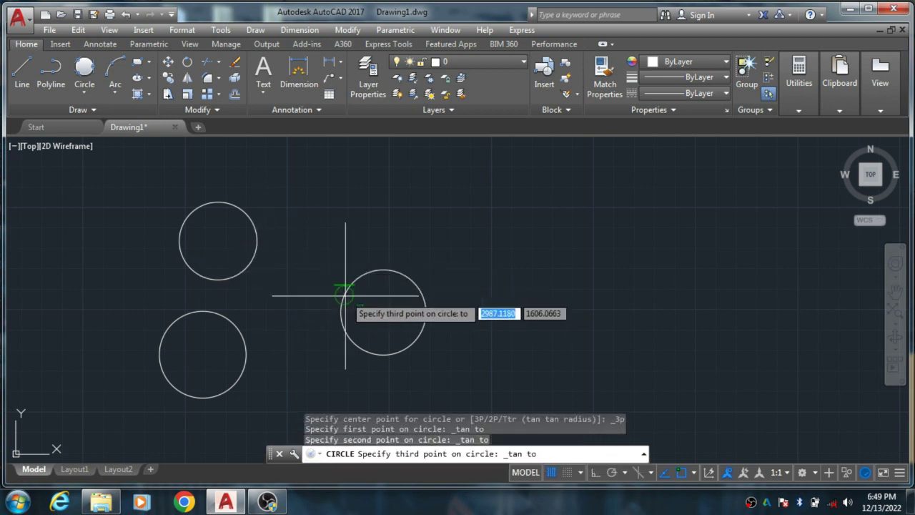
{"action": "left_click", "coordinate": [241, 332]}
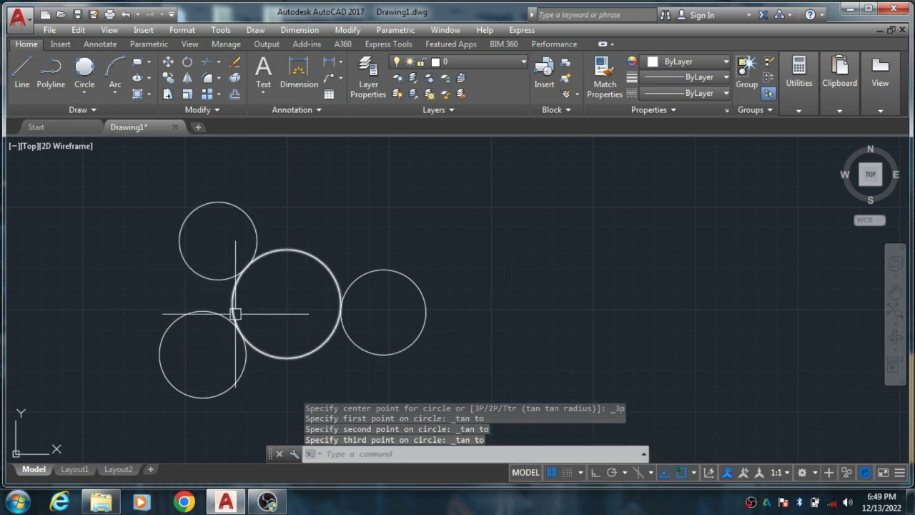
{"action": "scroll", "coordinate": [236, 316], "scroll_direction": "up", "scroll_amount": 2}
{"action": "scroll", "coordinate": [203, 302], "scroll_direction": "down", "scroll_amount": 2}
{"action": "scroll", "coordinate": [190, 292], "scroll_direction": "down", "scroll_amount": 1}
{"action": "scroll", "coordinate": [179, 271], "scroll_direction": "down", "scroll_amount": 1}
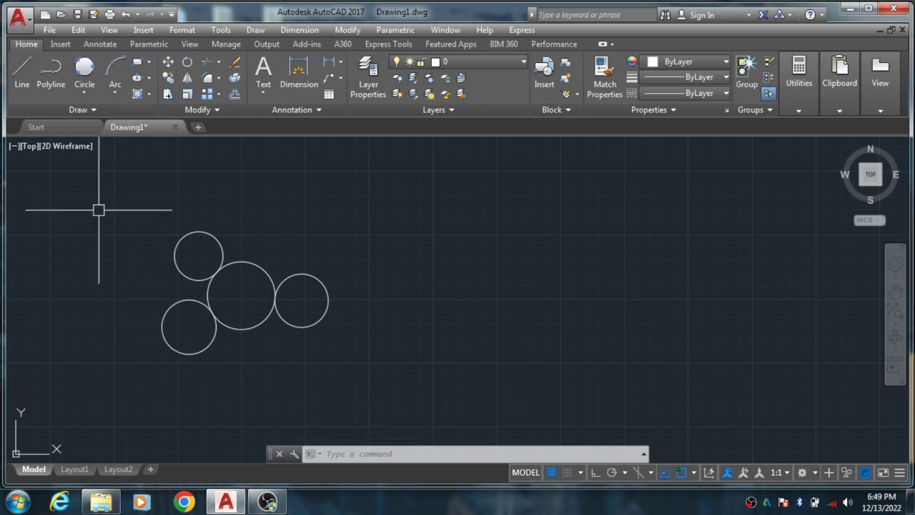
Drag one selection window around all four circles.
{"action": "left_click", "coordinate": [98, 210]}
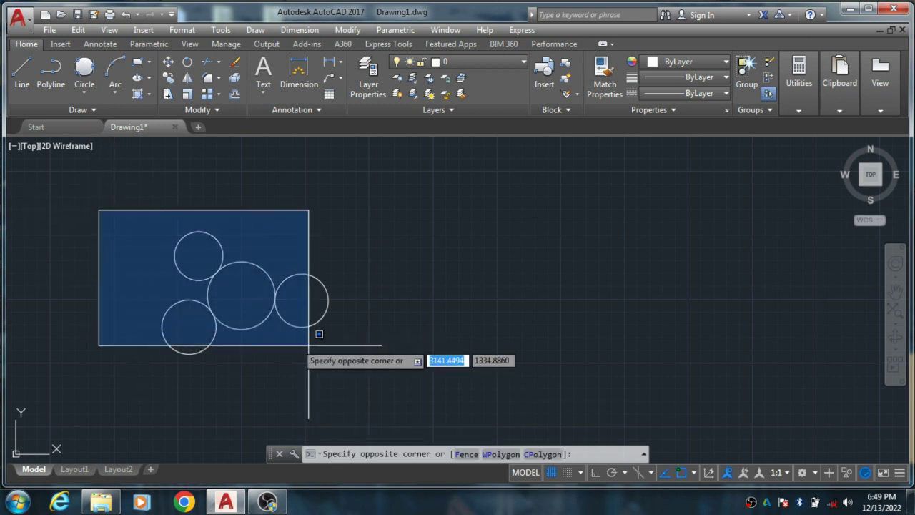
{"action": "left_click", "coordinate": [378, 371]}
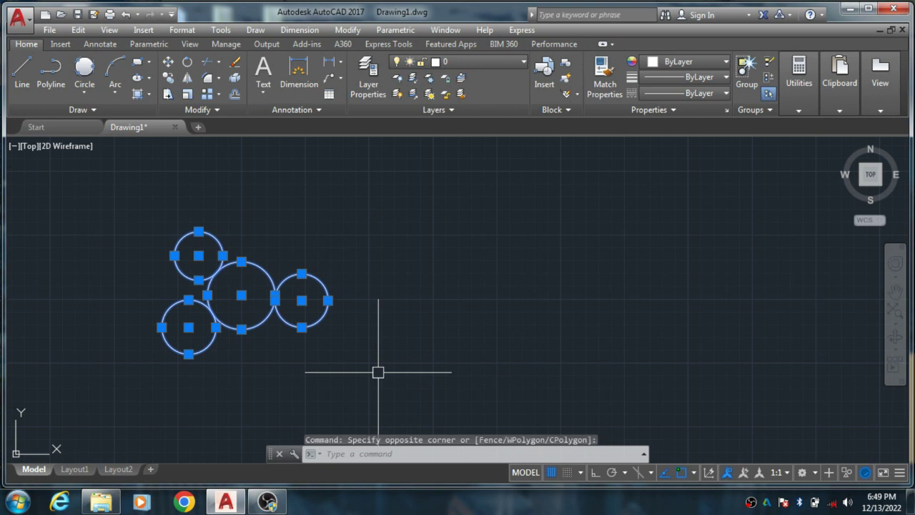